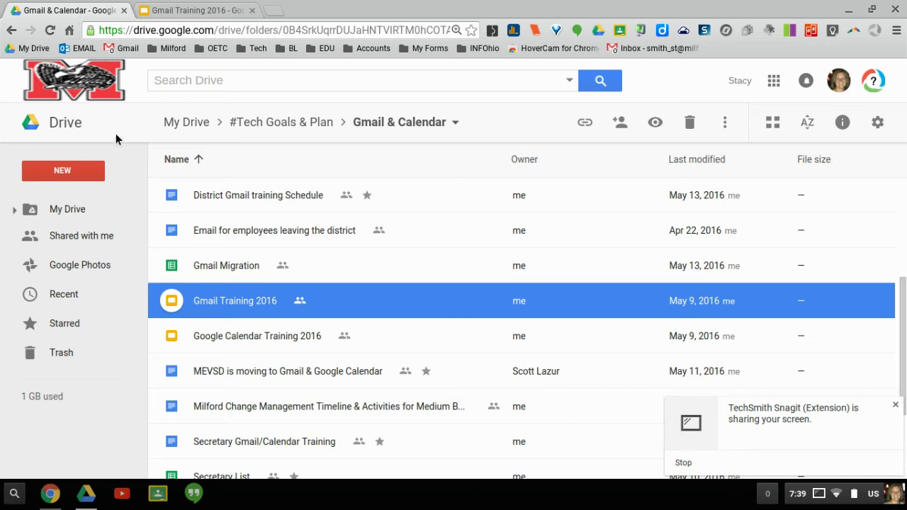
Switch from Google Drive to the Gmail inbox
key("ctrl+r")
left_click(775, 81)
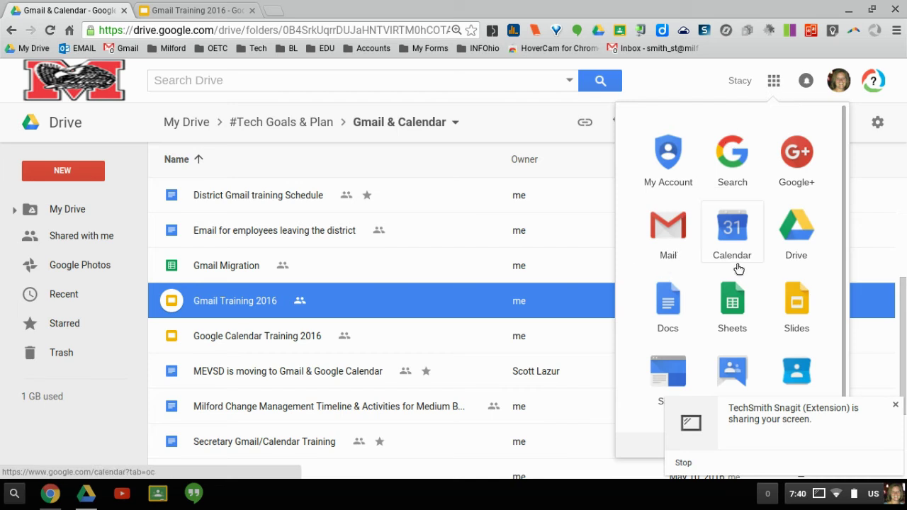
left_click(670, 239)
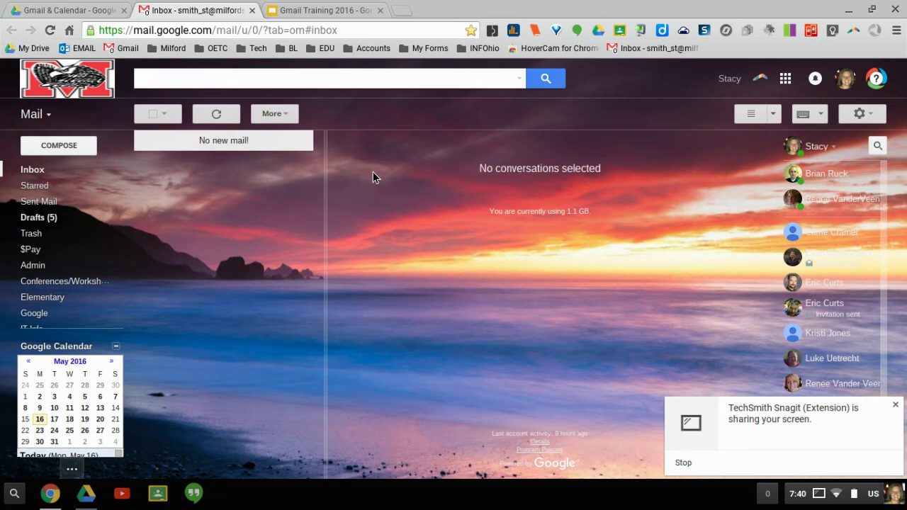
Change the inbox pane layout to No Split, return it to Vertical Split, and view the remaining split options
left_click(774, 114)
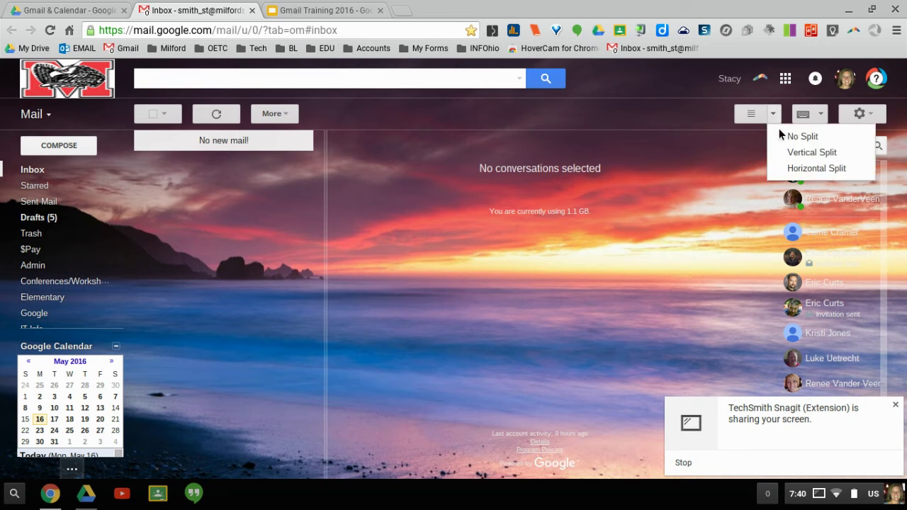
left_click(792, 137)
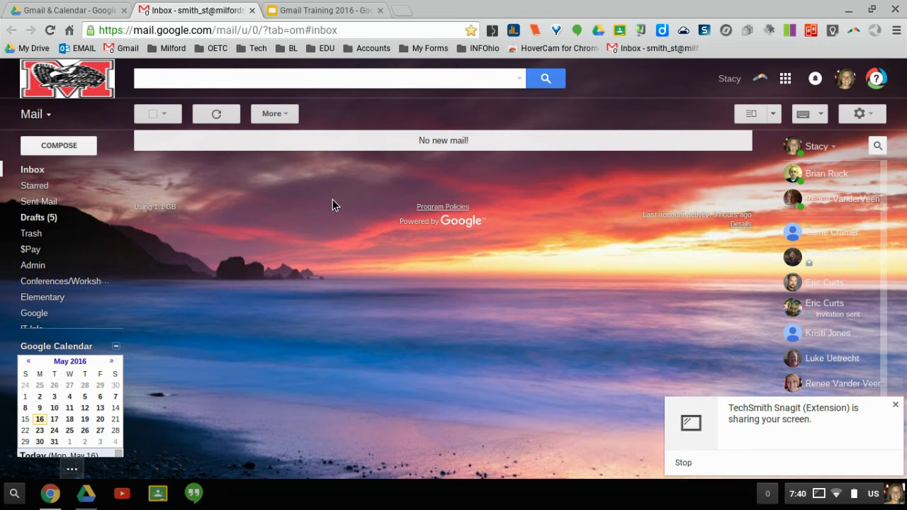
left_click(774, 114)
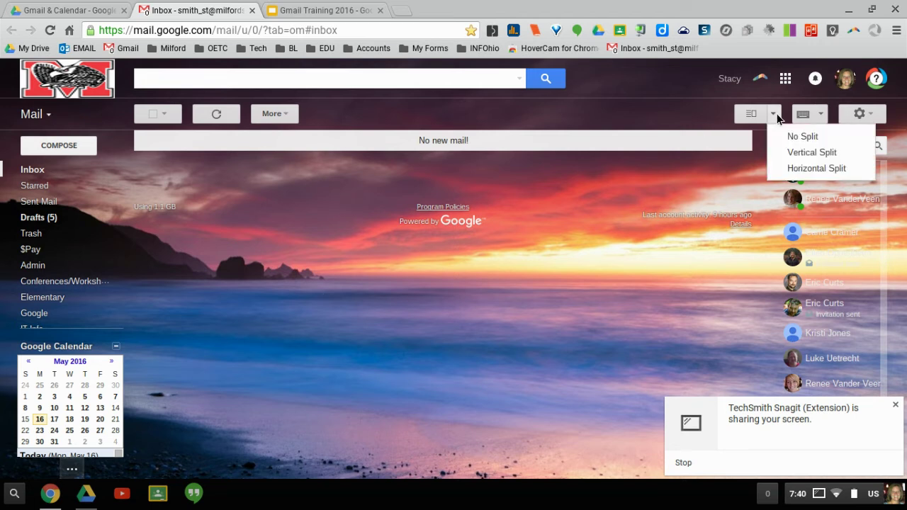
left_click(800, 152)
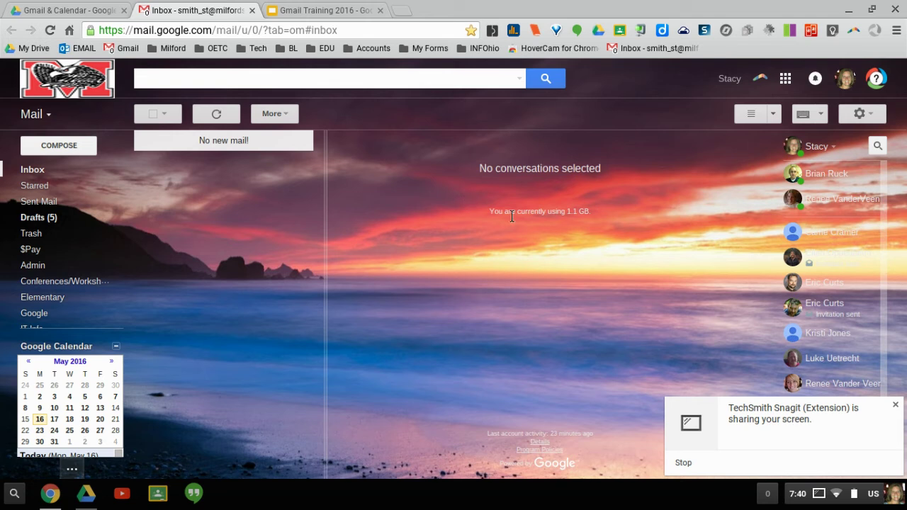
left_click(774, 114)
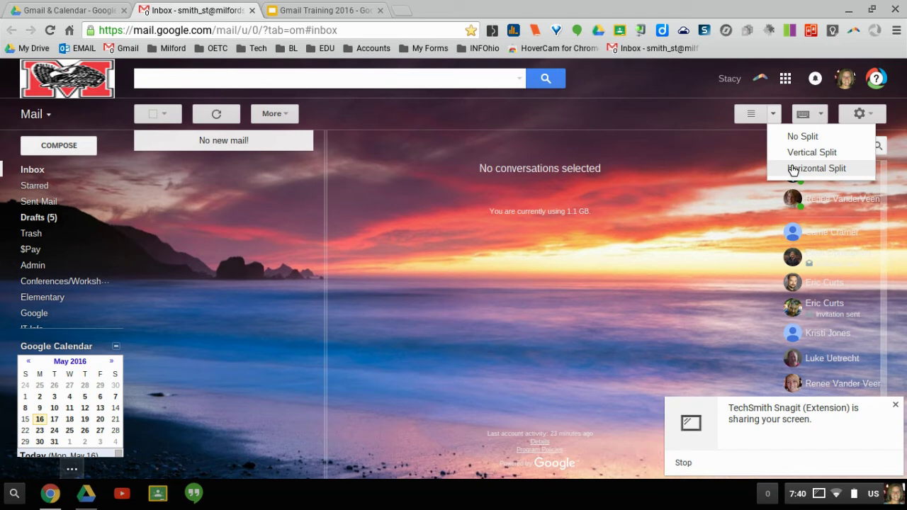
left_click(653, 124)
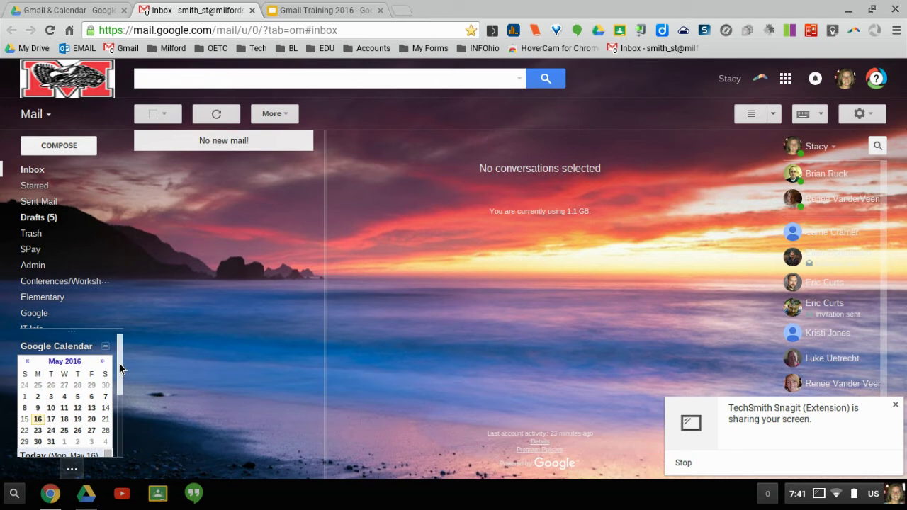
Review today's events in the Google Calendar gadget, and collapse and reopen the gadgets area
scroll(118, 378, "down", 3)
scroll(126, 414, "down", 2)
left_click_drag(125, 428, 125, 423)
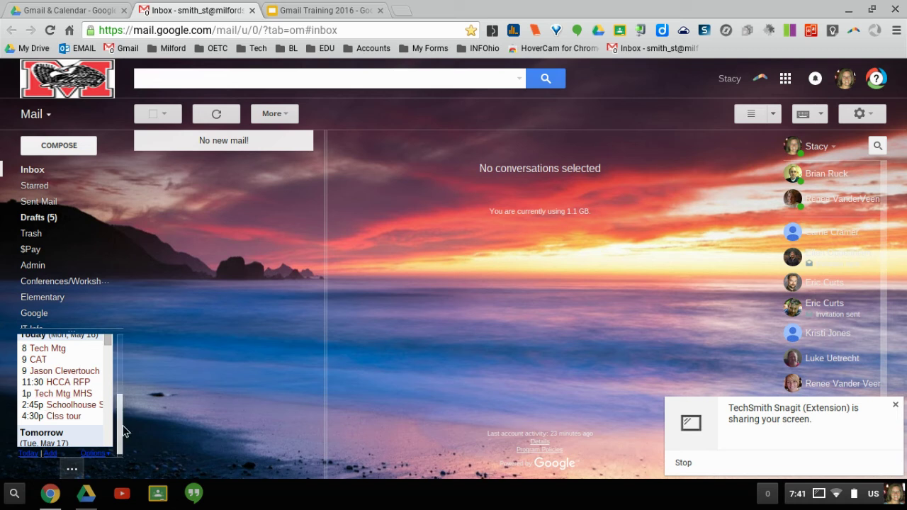
left_click_drag(125, 432, 124, 422)
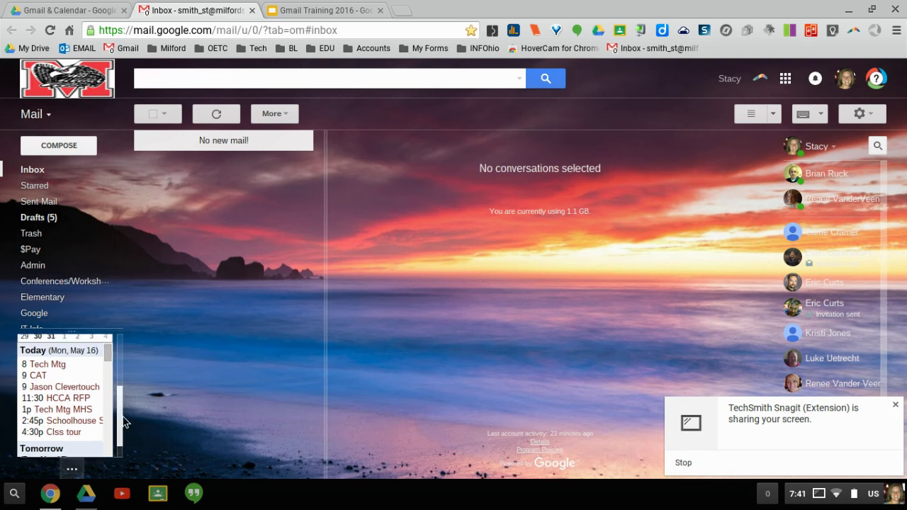
left_click(73, 470)
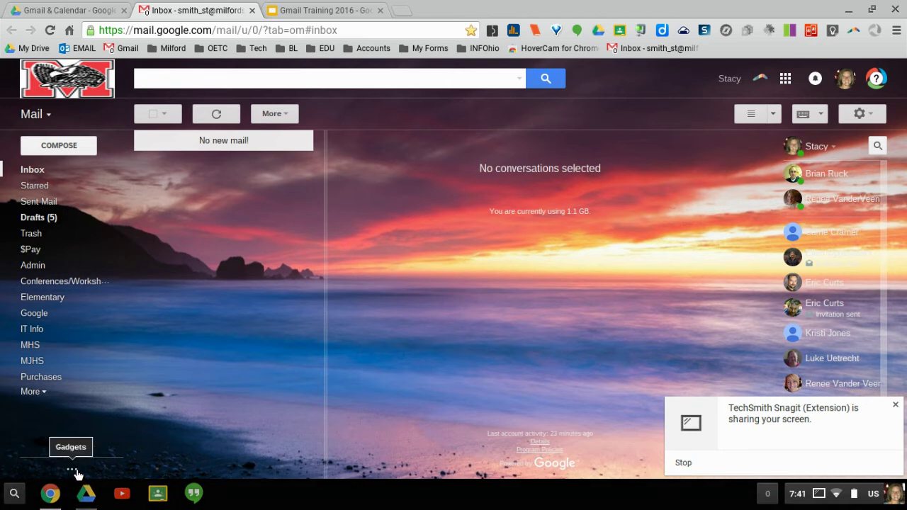
left_click(73, 471)
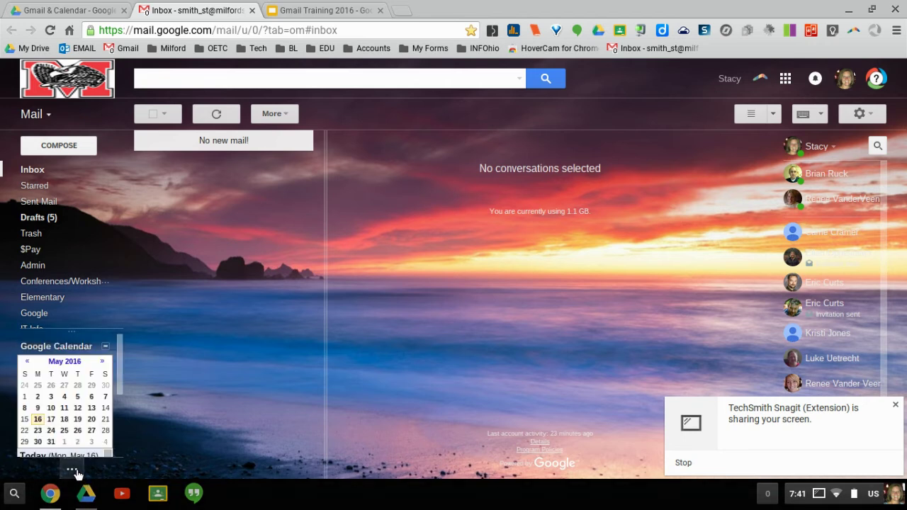
Turn the mini calendar off and back on in the Google Calendar gadget's options
left_click_drag(119, 376, 105, 417)
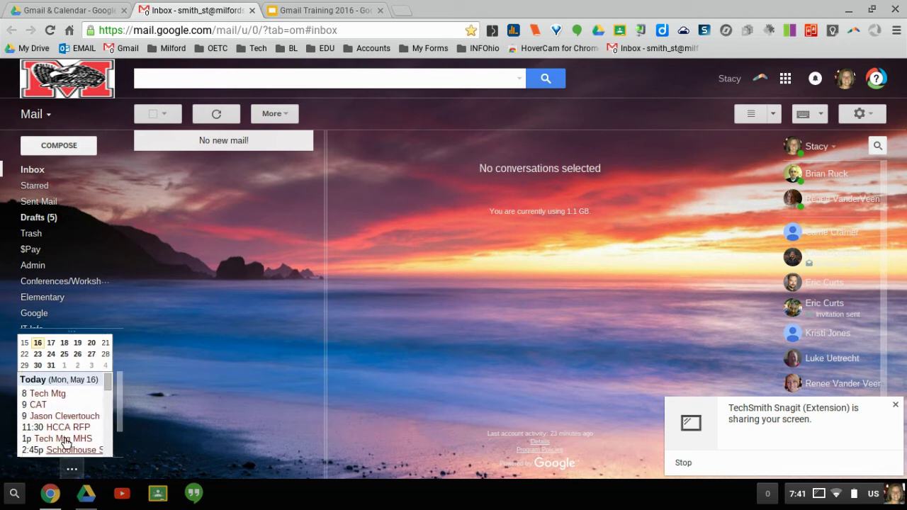
scroll(124, 395, "down", 3)
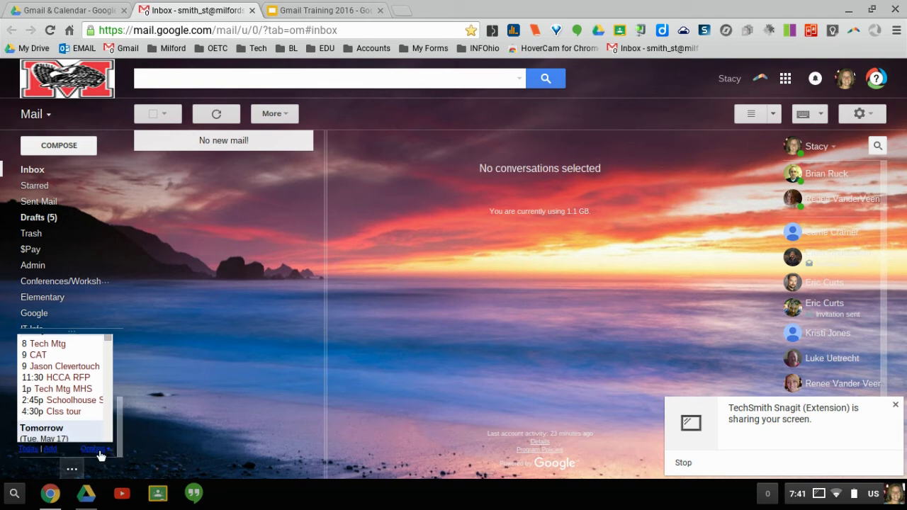
left_click(95, 449)
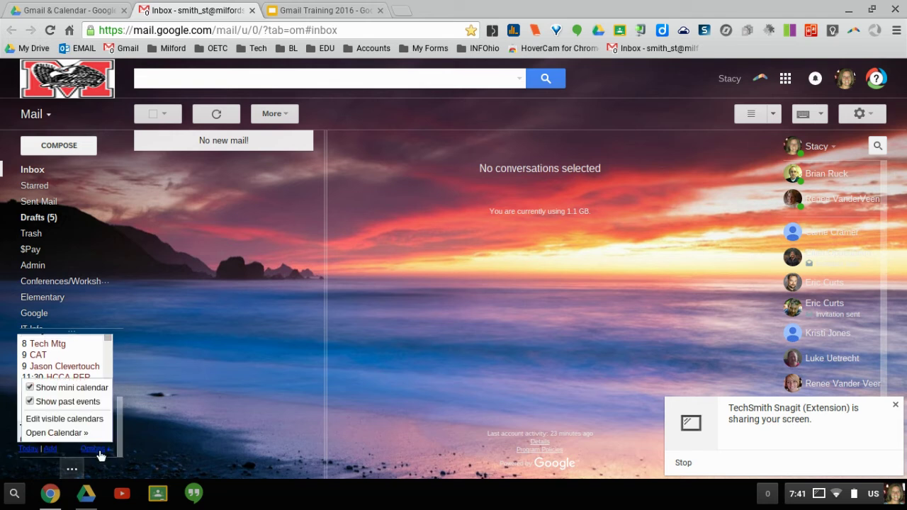
left_click(31, 395)
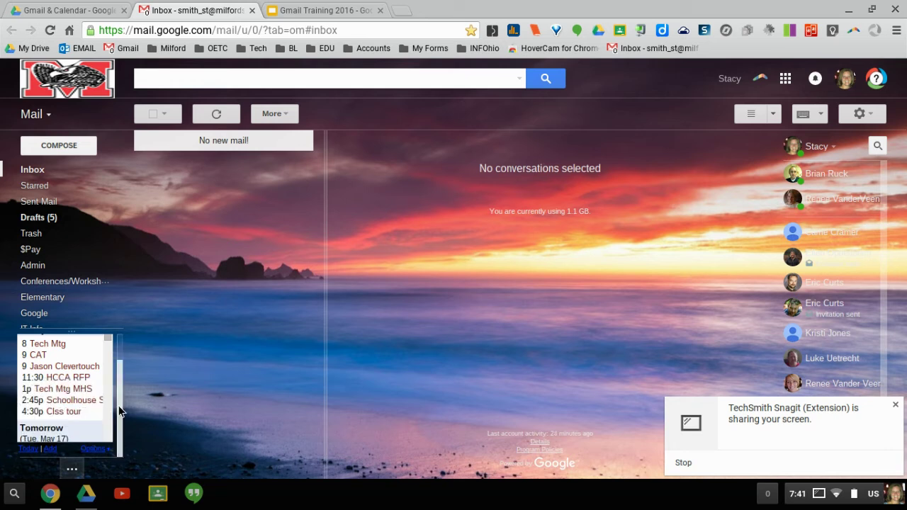
left_click(96, 449)
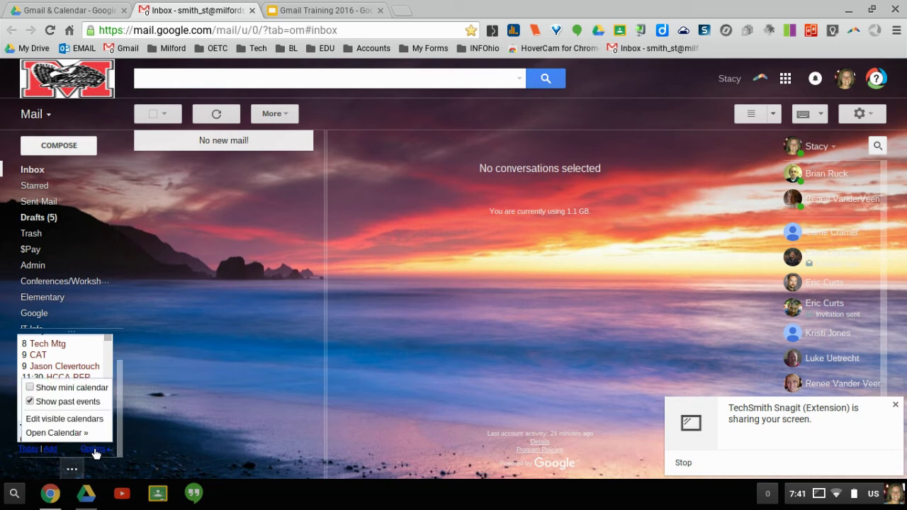
left_click(32, 392)
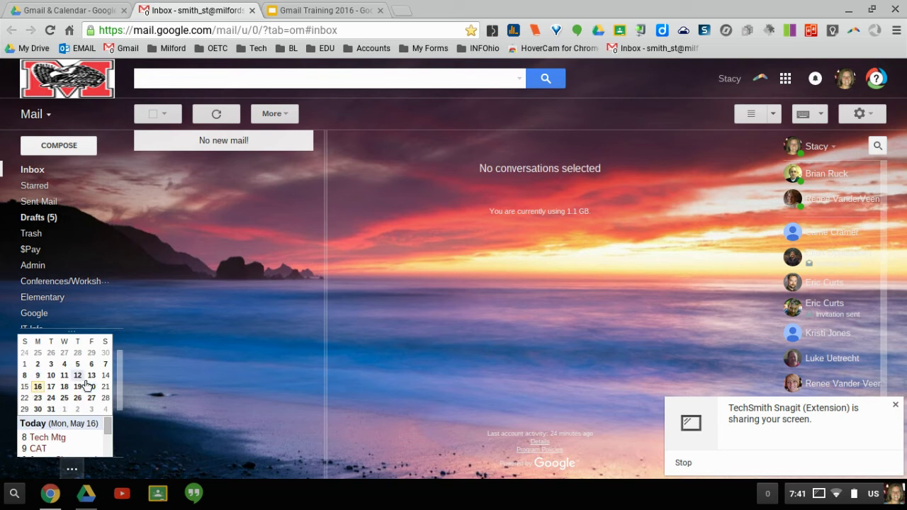
left_click_drag(108, 428, 122, 384)
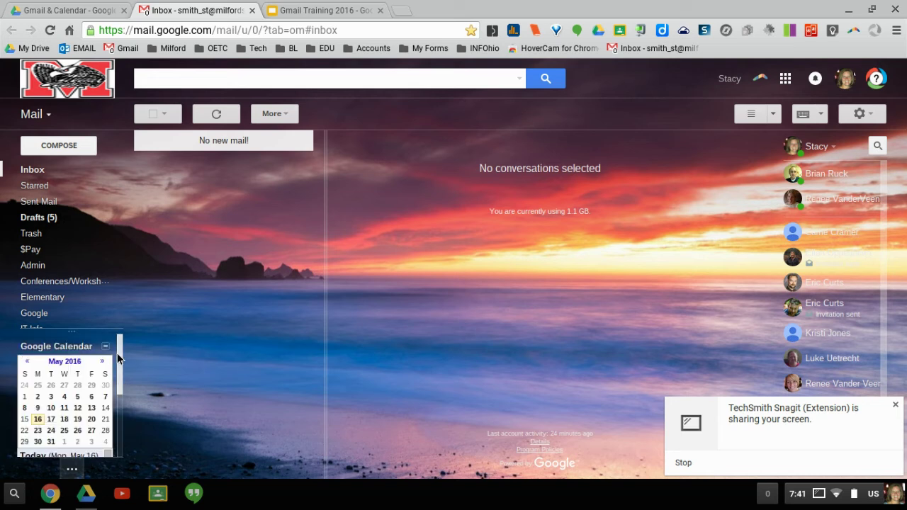
Expand the mail label list to include the additional labels and view its end
mouse_move(40, 183)
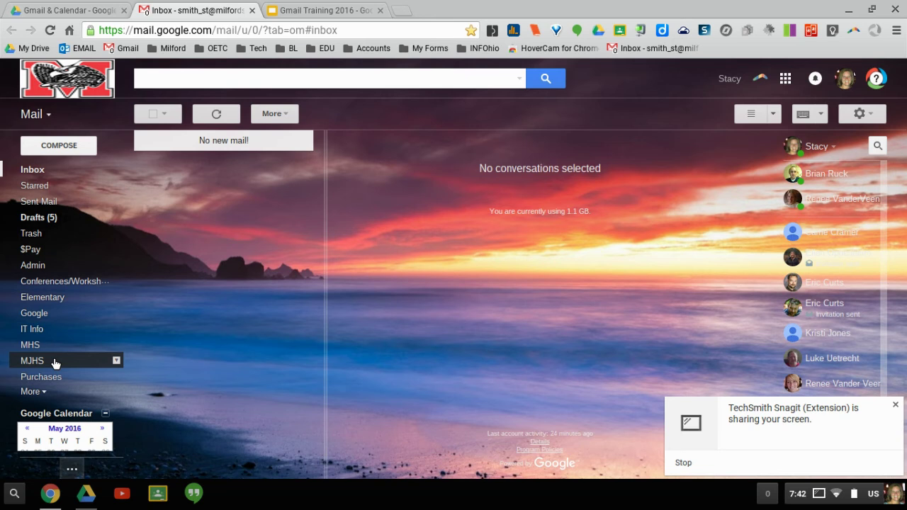
left_click(48, 396)
scroll(51, 400, "down", 3)
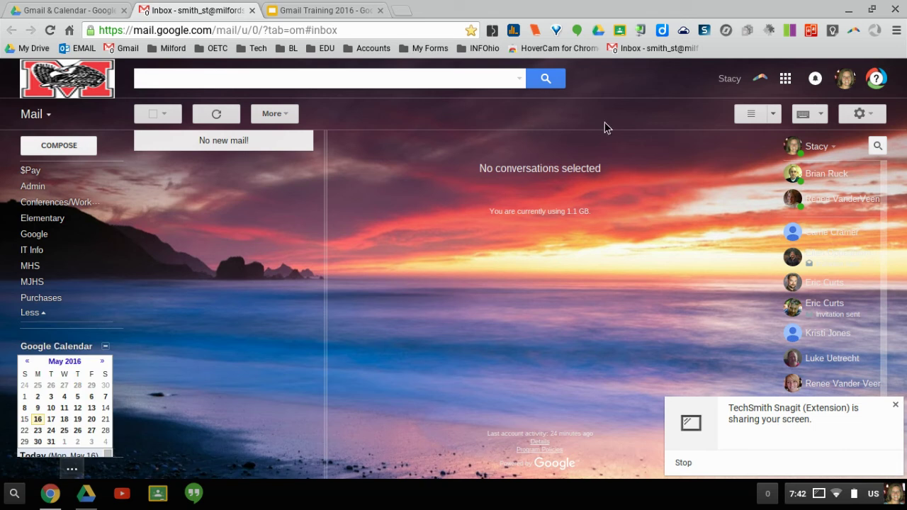
Open the mail theme picker and save the sunset beach photo as the theme
left_click(872, 118)
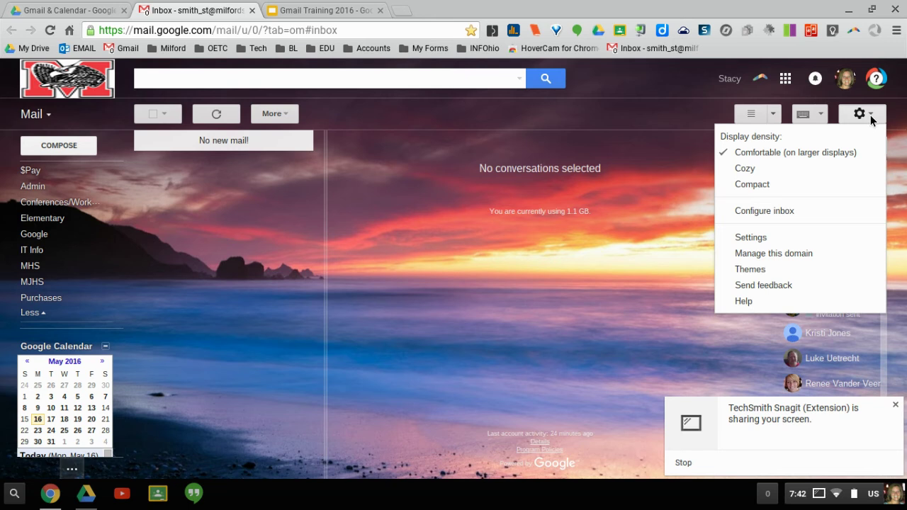
left_click(750, 270)
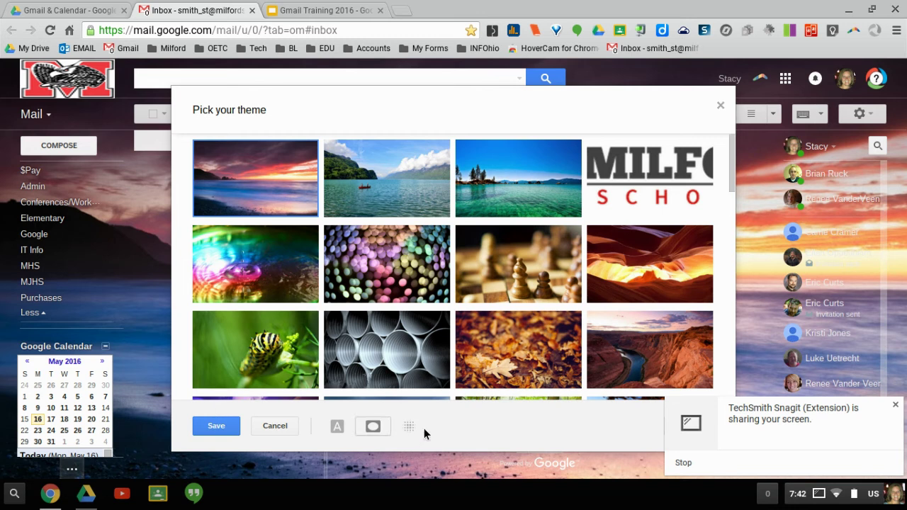
left_click(223, 427)
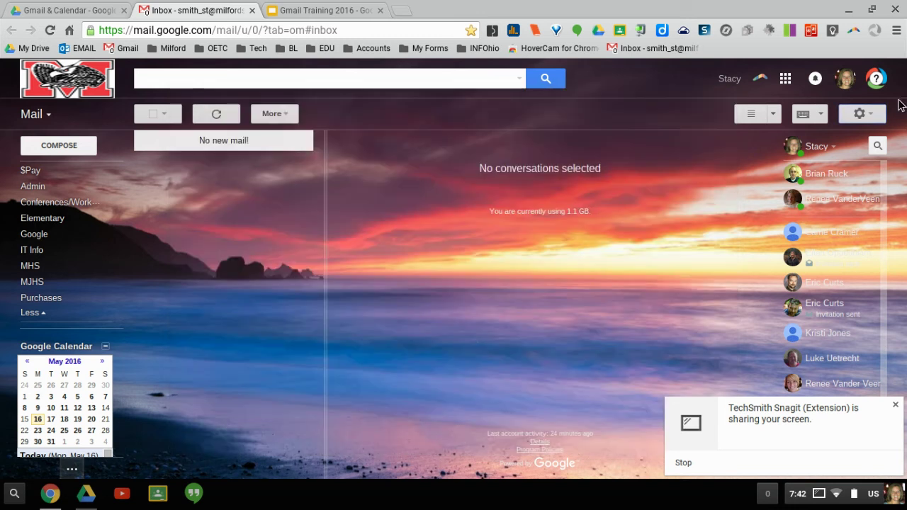
Open the General mail settings and examine the font, size and colour choices for the default text style
left_click(871, 119)
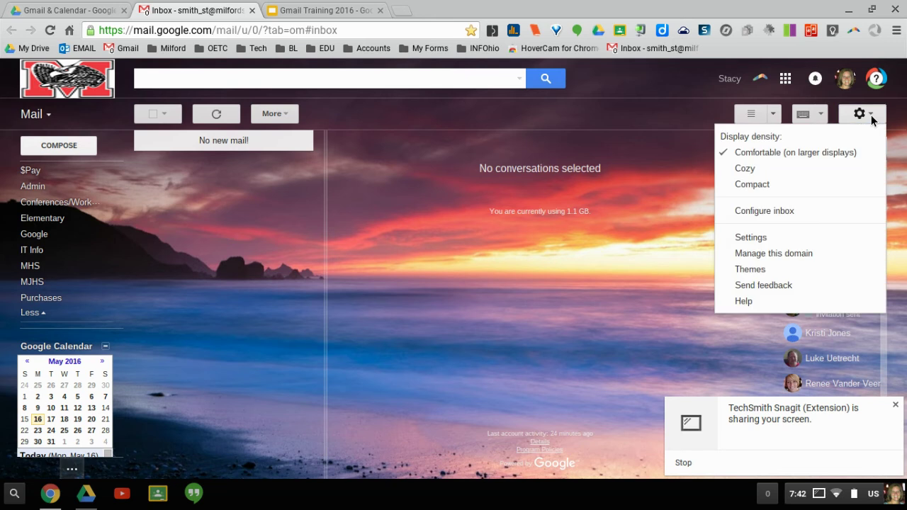
left_click(754, 239)
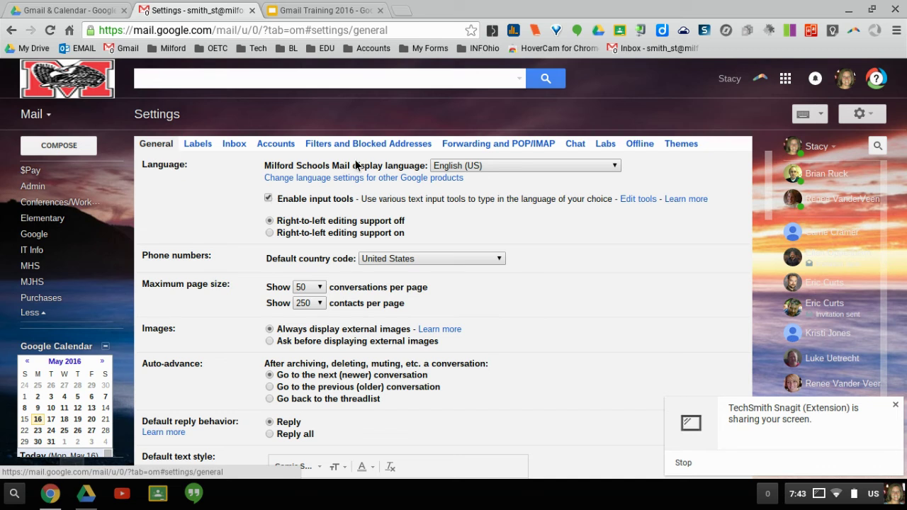
scroll(357, 156, "down", 2)
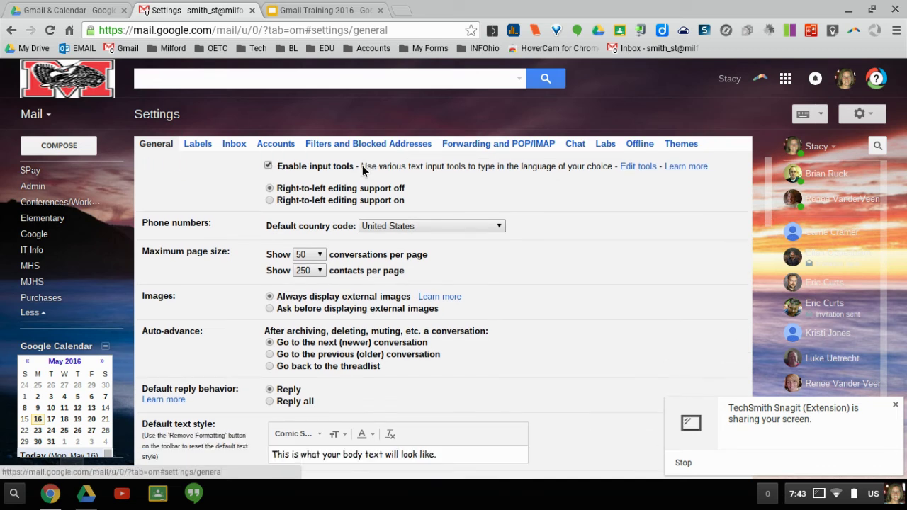
scroll(362, 181, "down", 4)
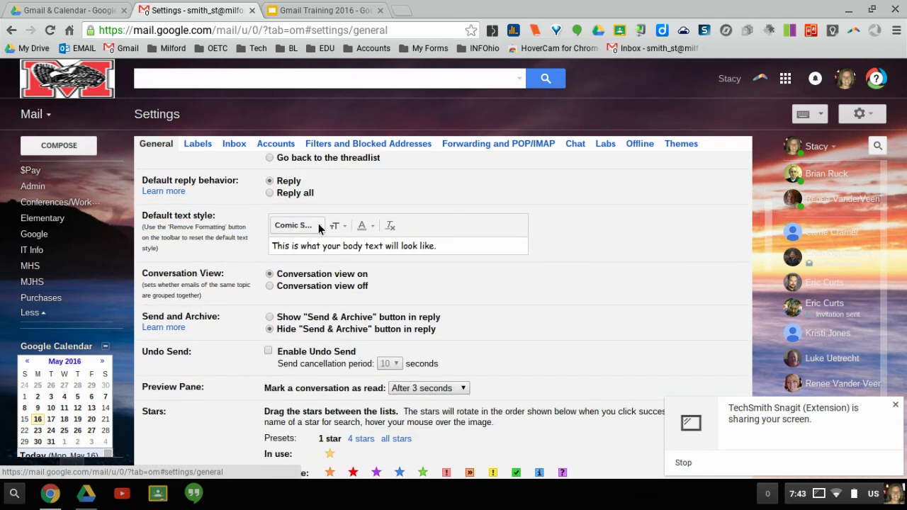
left_click(319, 225)
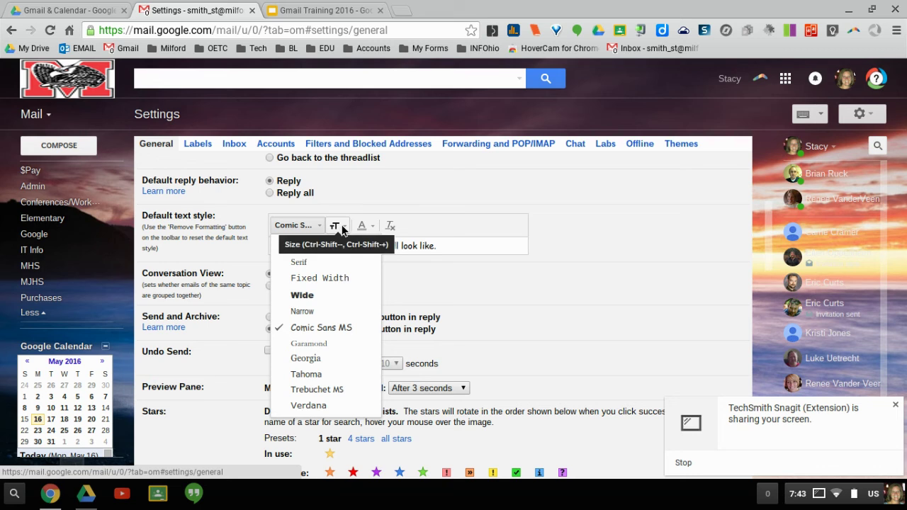
left_click(336, 225)
left_click(362, 225)
left_click(419, 206)
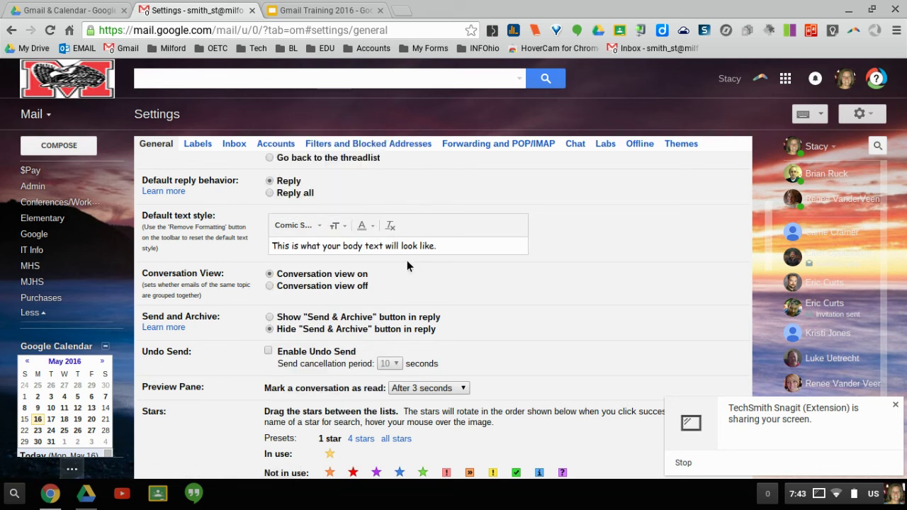
Examine the General settings from conversation view through notifications and profile picture down to the email signature
scroll(377, 258, "down", 1)
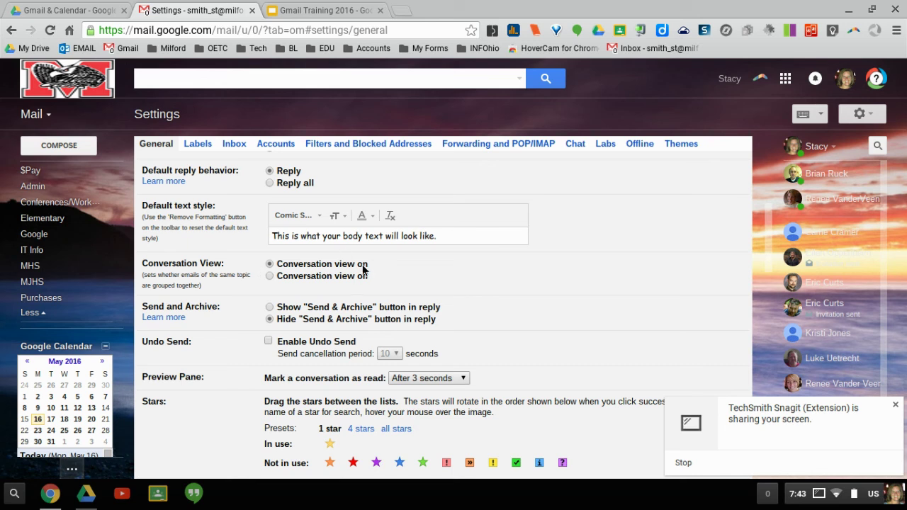
scroll(374, 270, "down", 3)
scroll(359, 287, "down", 2)
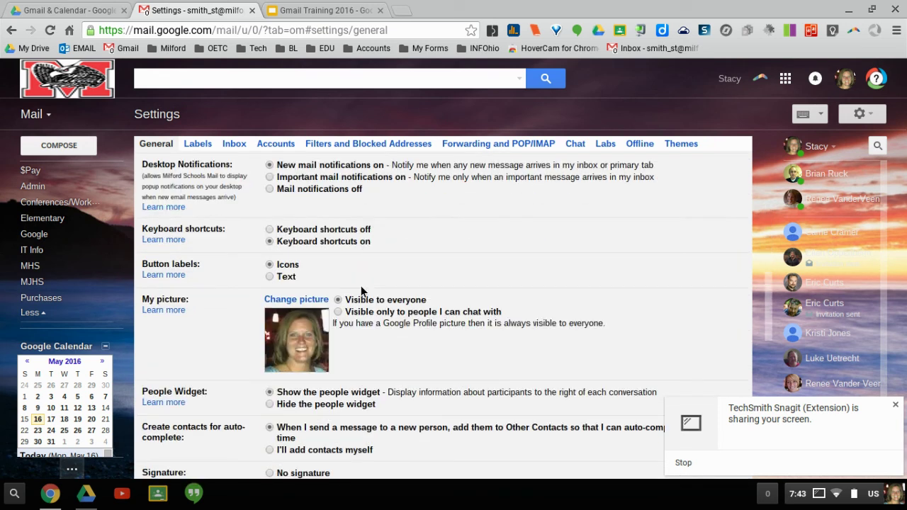
scroll(322, 303, "down", 3)
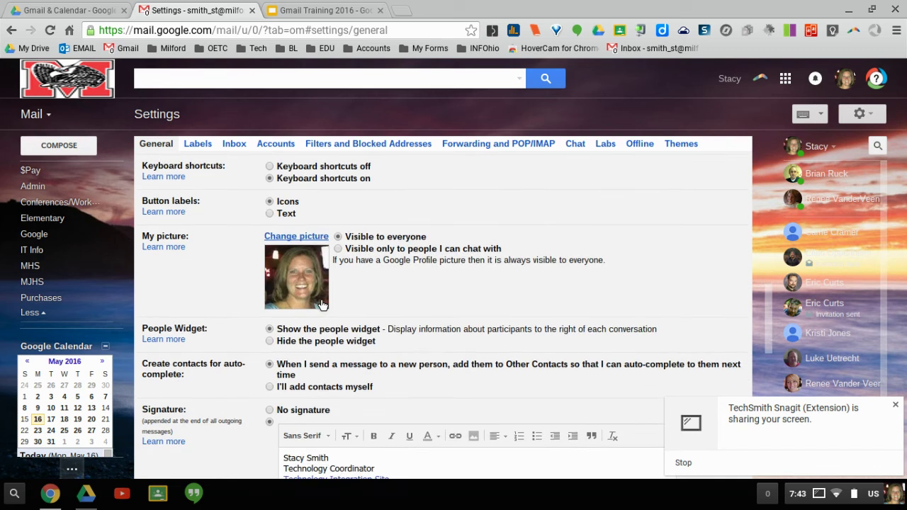
scroll(317, 305, "down", 1)
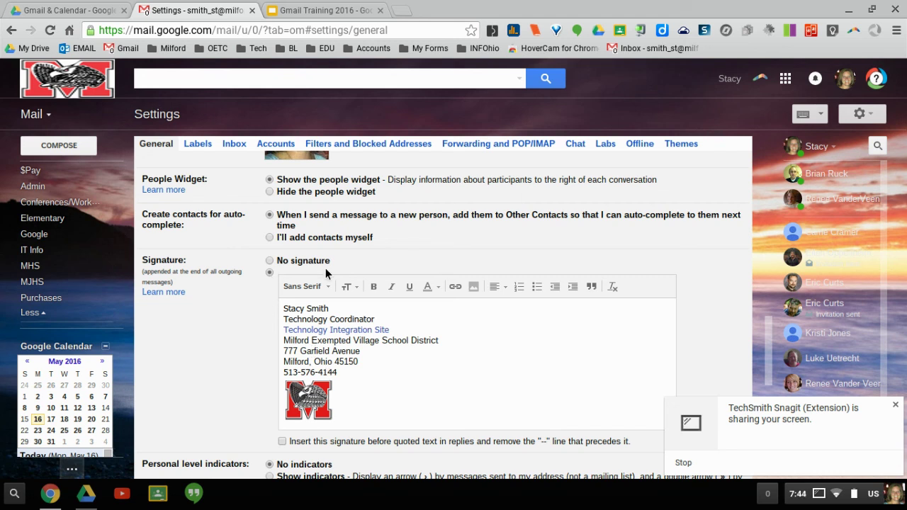
scroll(411, 265, "down", 3)
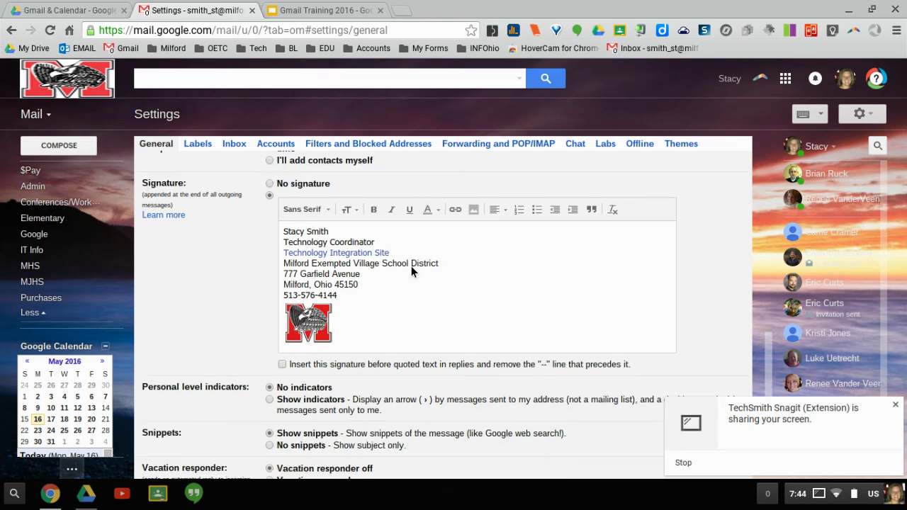
Examine the snippets and vacation responder options at the end of the General settings and leave the settings without saving
scroll(417, 272, "down", 8)
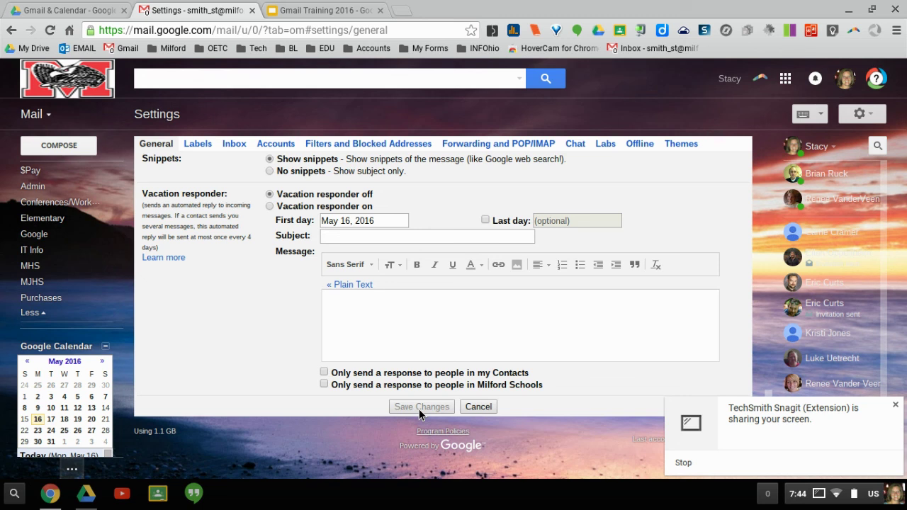
left_click(472, 407)
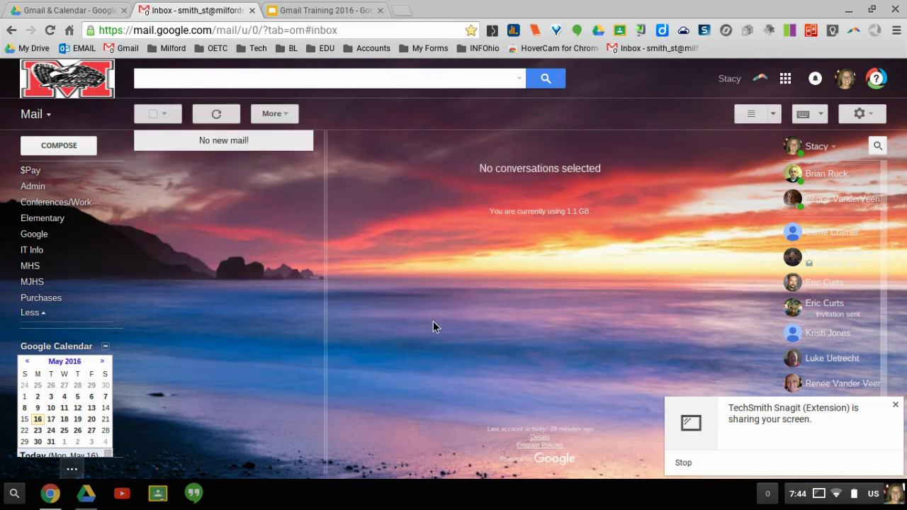
Reopen the mail settings and examine the label settings from the system labels and categories down to the custom labels
left_click(869, 117)
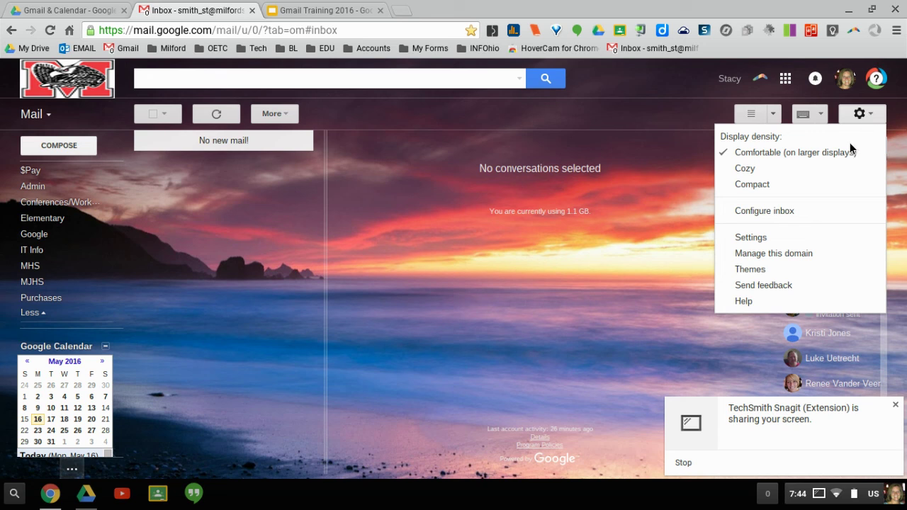
left_click(765, 238)
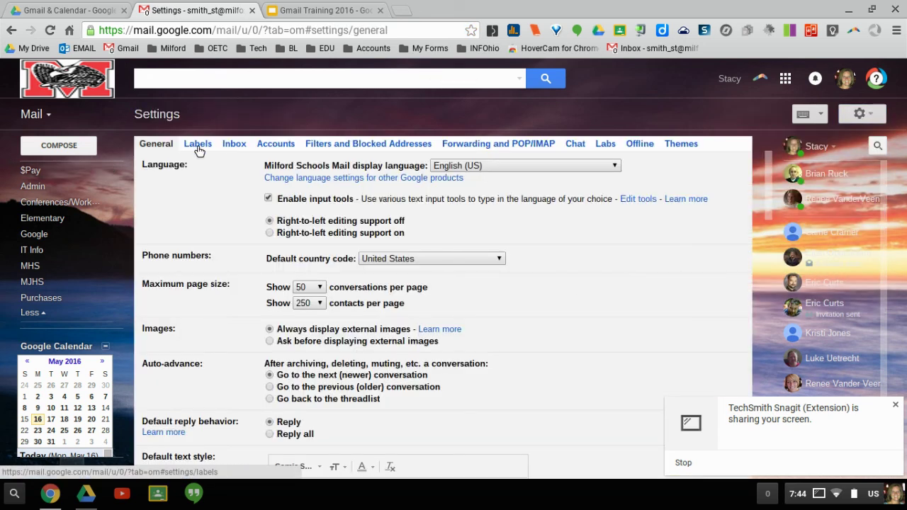
left_click(198, 147)
scroll(213, 212, "down", 2)
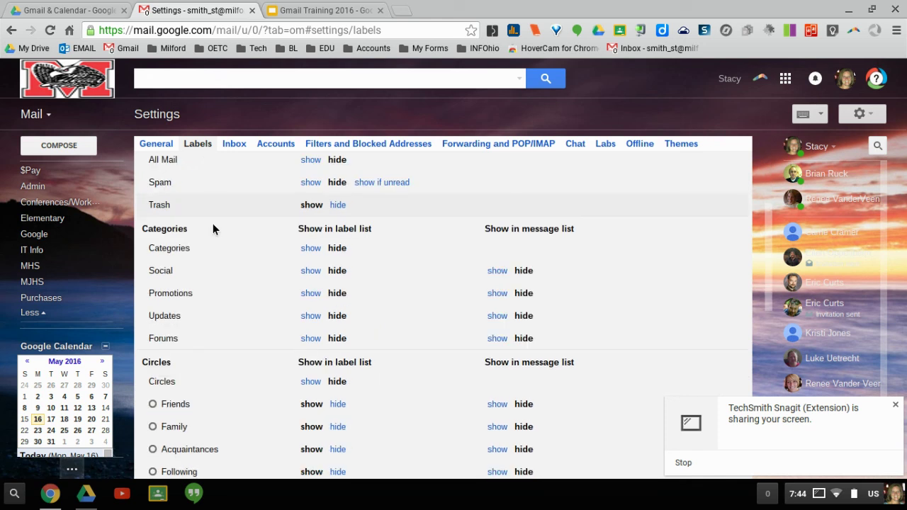
scroll(212, 228, "down", 3)
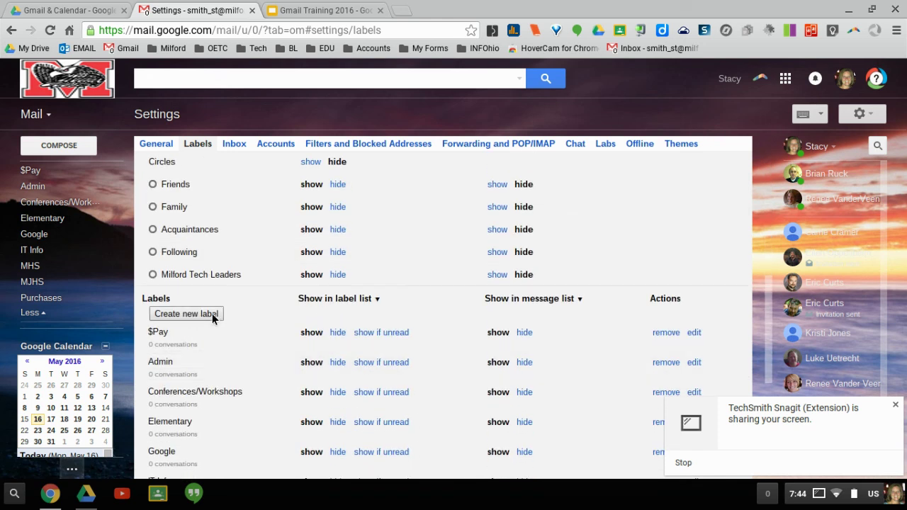
Examine the inbox category options and the settings for filters and blocked addresses
left_click(246, 148)
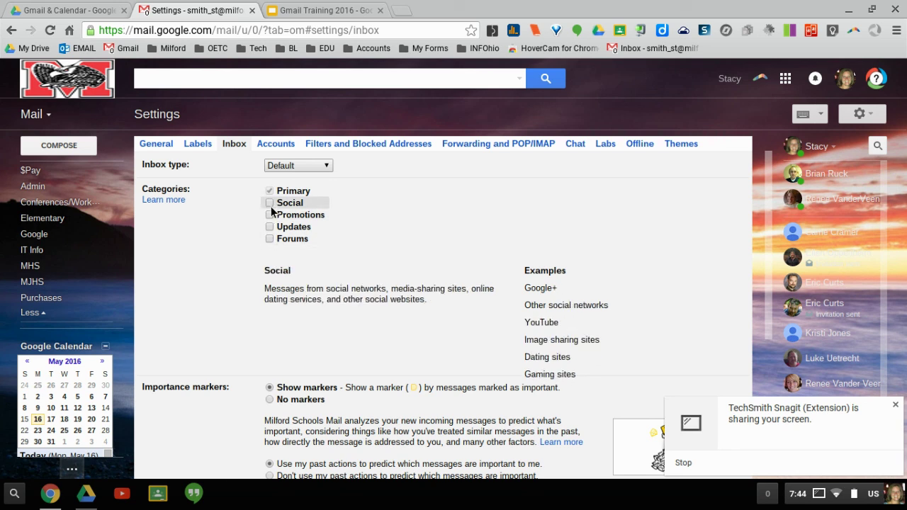
left_click(335, 144)
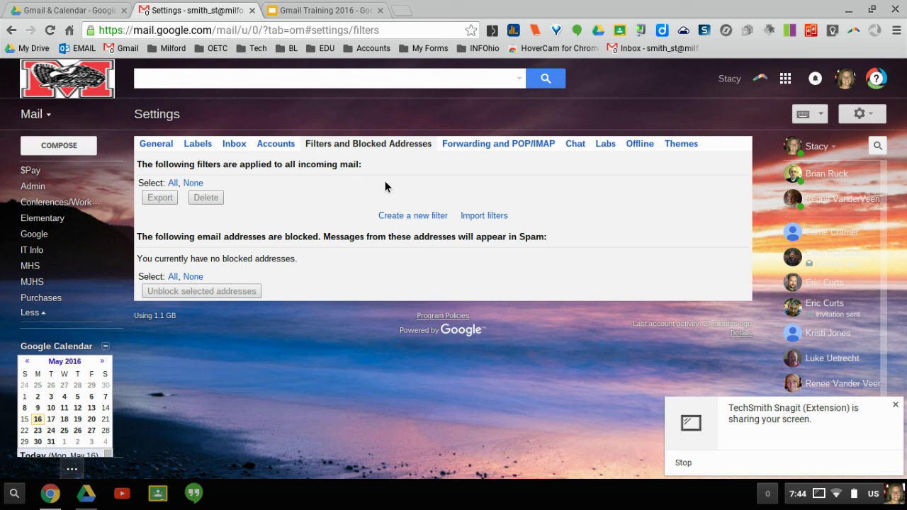
Open the Labs settings and look through the enabled experimental features, returning to the start of the list
left_click(611, 146)
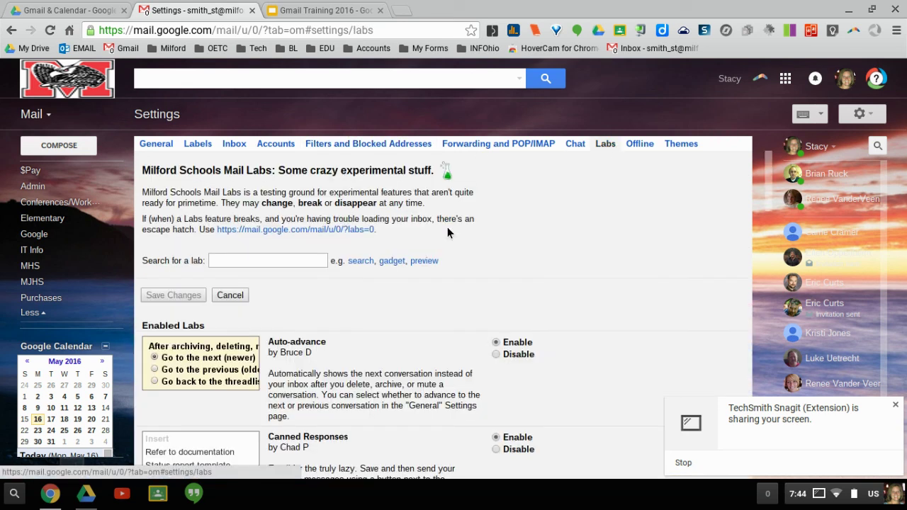
scroll(455, 232, "down", 5)
scroll(455, 231, "down", 1)
scroll(455, 231, "up", 4)
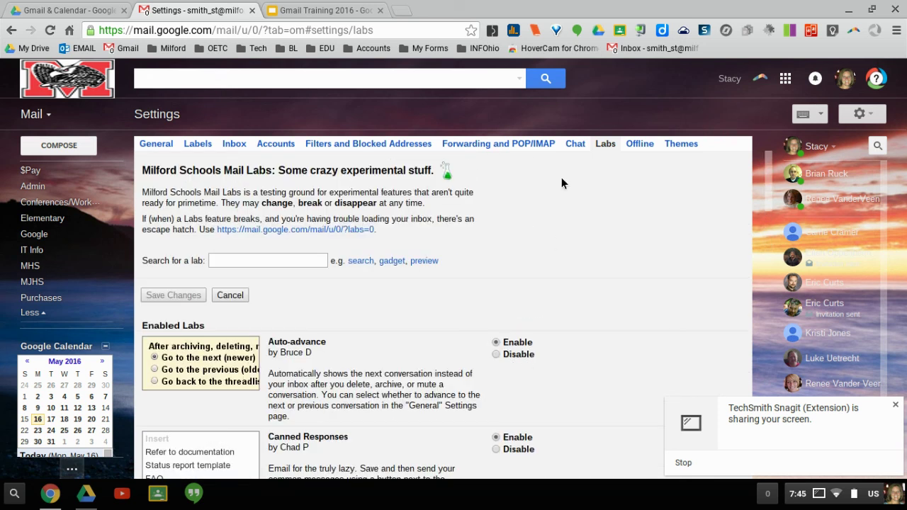
View the Offline settings and open the theme picker from the Themes settings, closing it without saving a theme
left_click(649, 152)
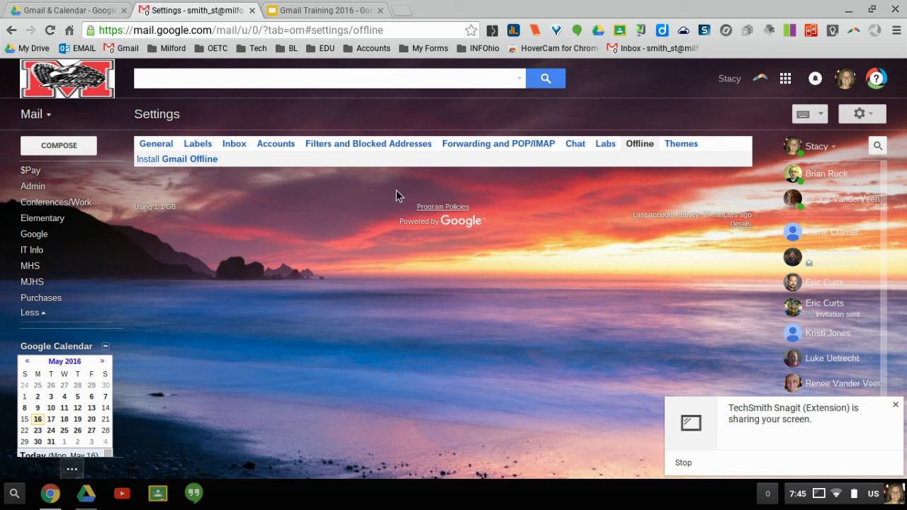
left_click(697, 150)
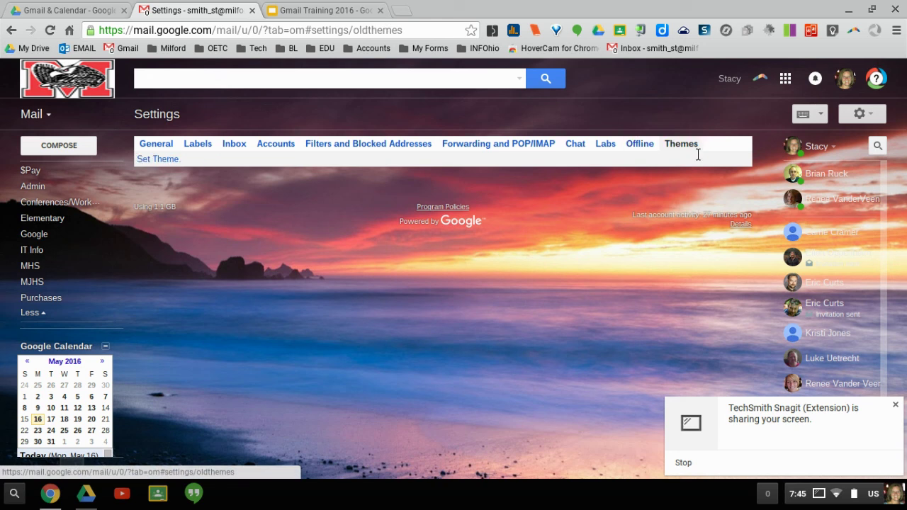
left_click(154, 162)
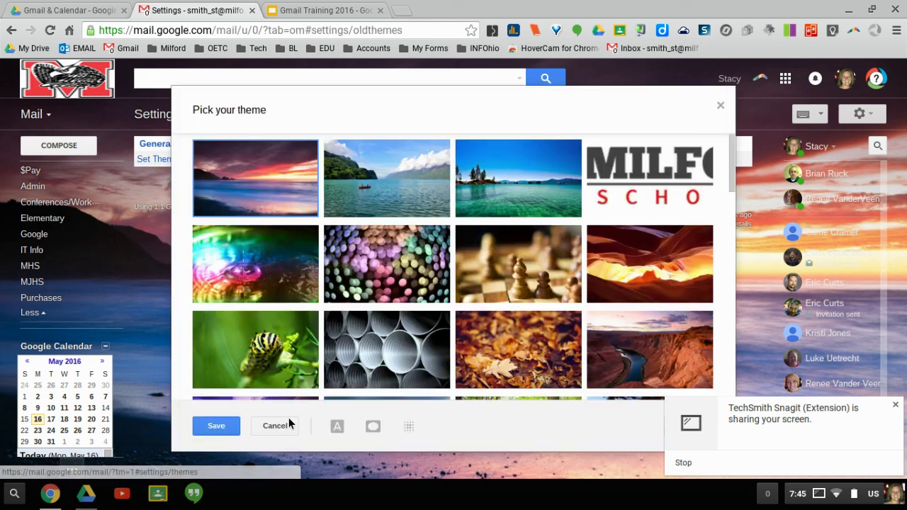
left_click(280, 427)
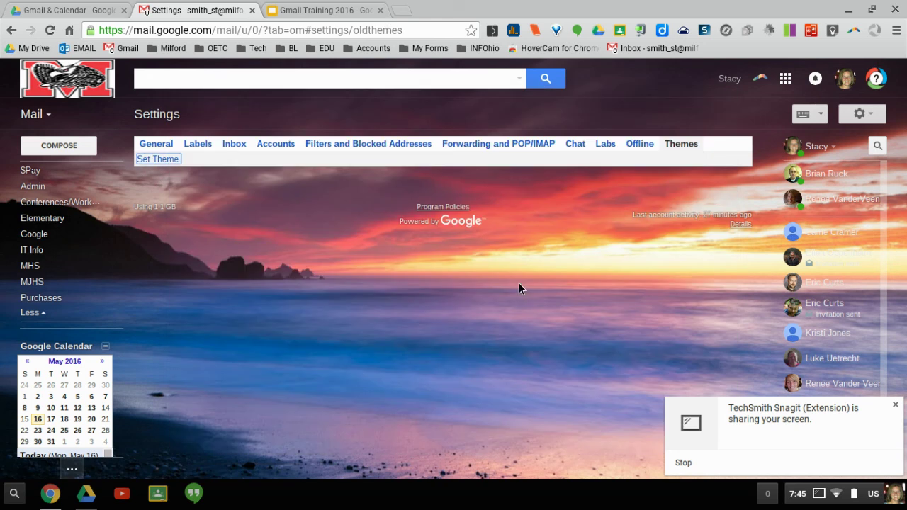
Return to the General settings and leave them for the inbox
left_click(157, 149)
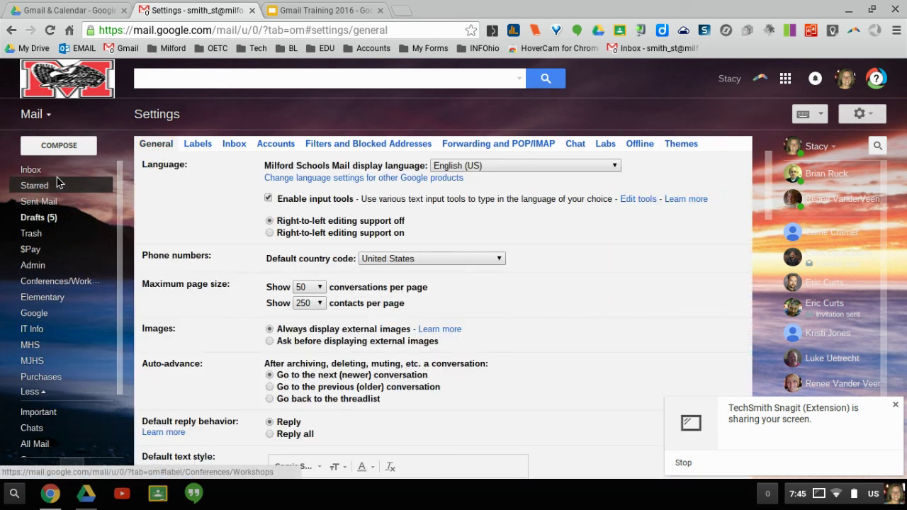
left_click(53, 170)
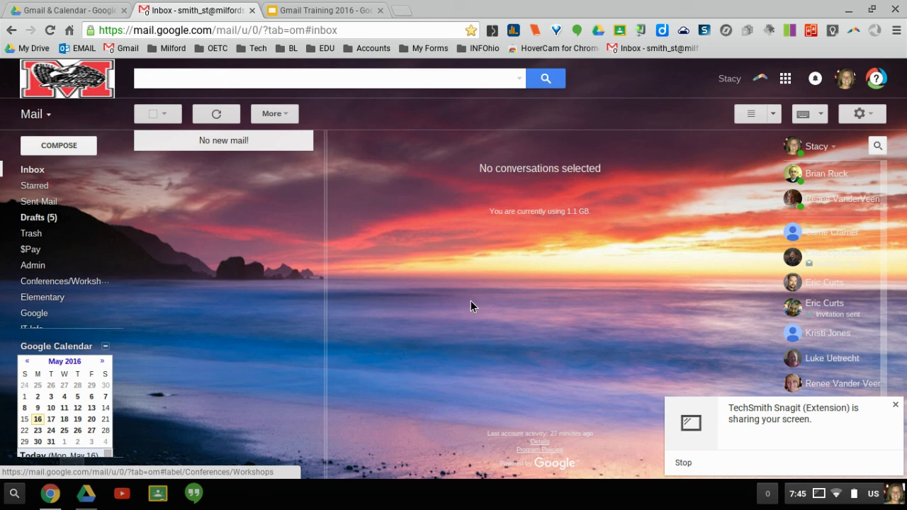